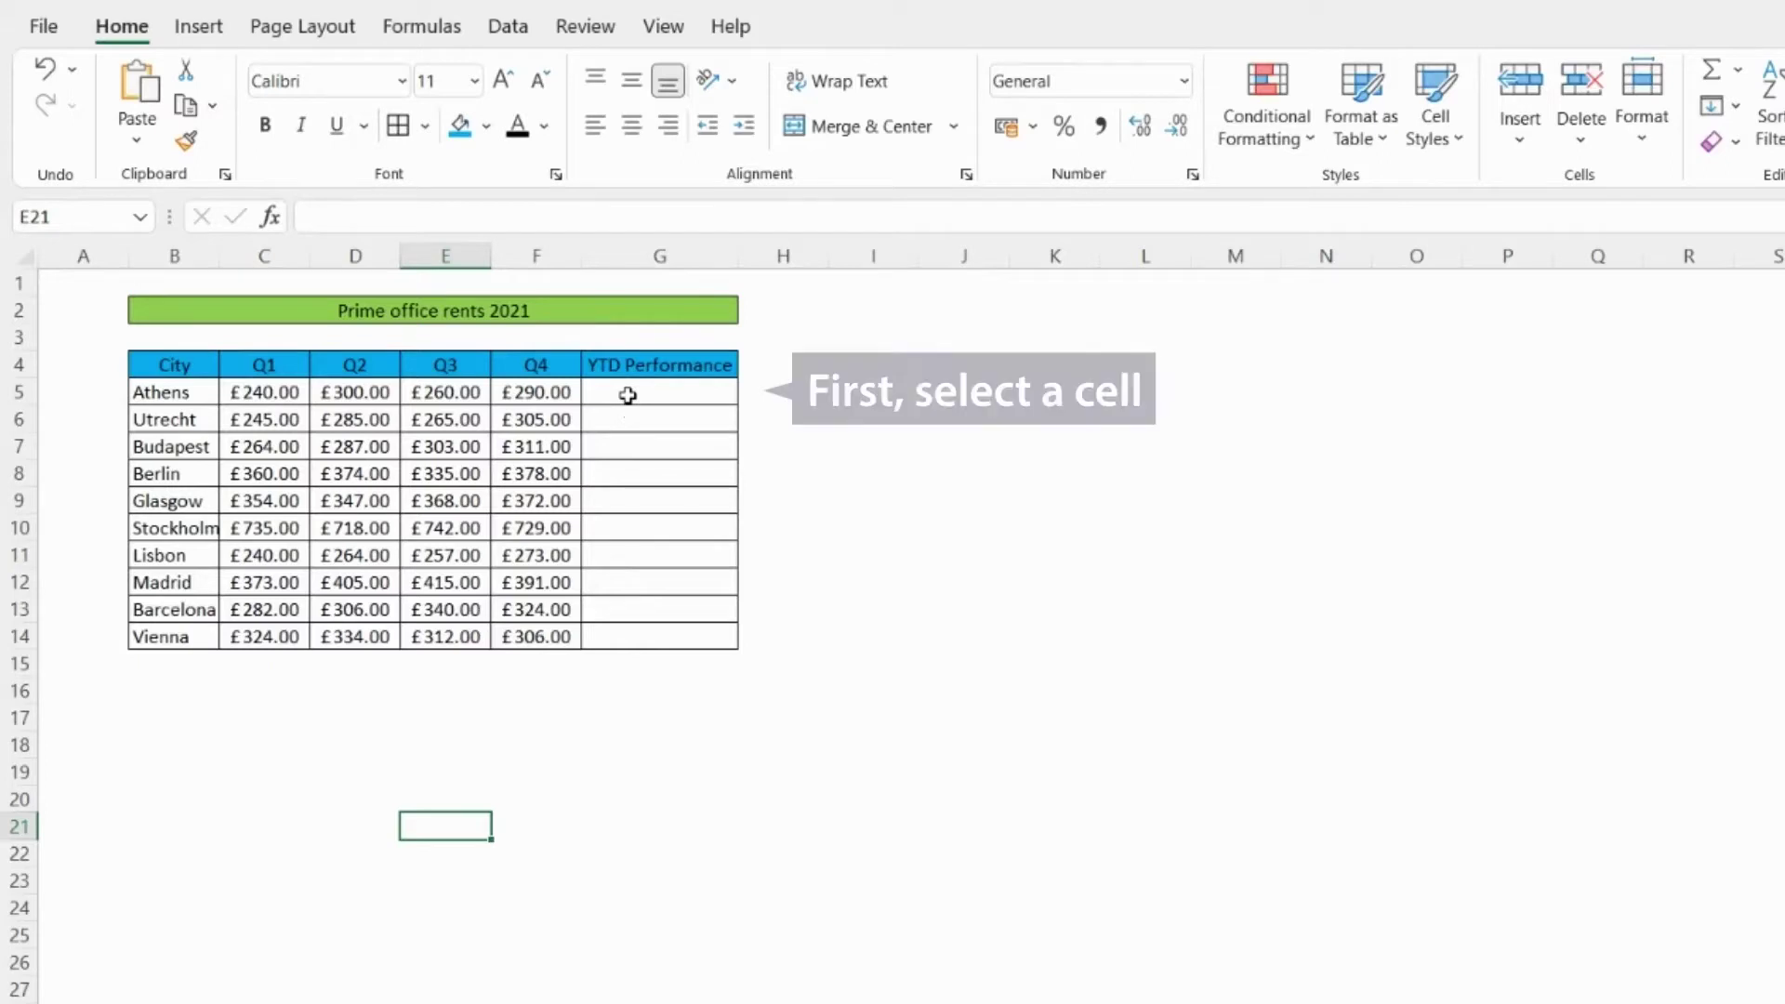
Select Athens' YTD Performance cell G5 and start a Line sparkline from the Insert tab.
{"action": "left_click", "coordinate": [628, 396]}
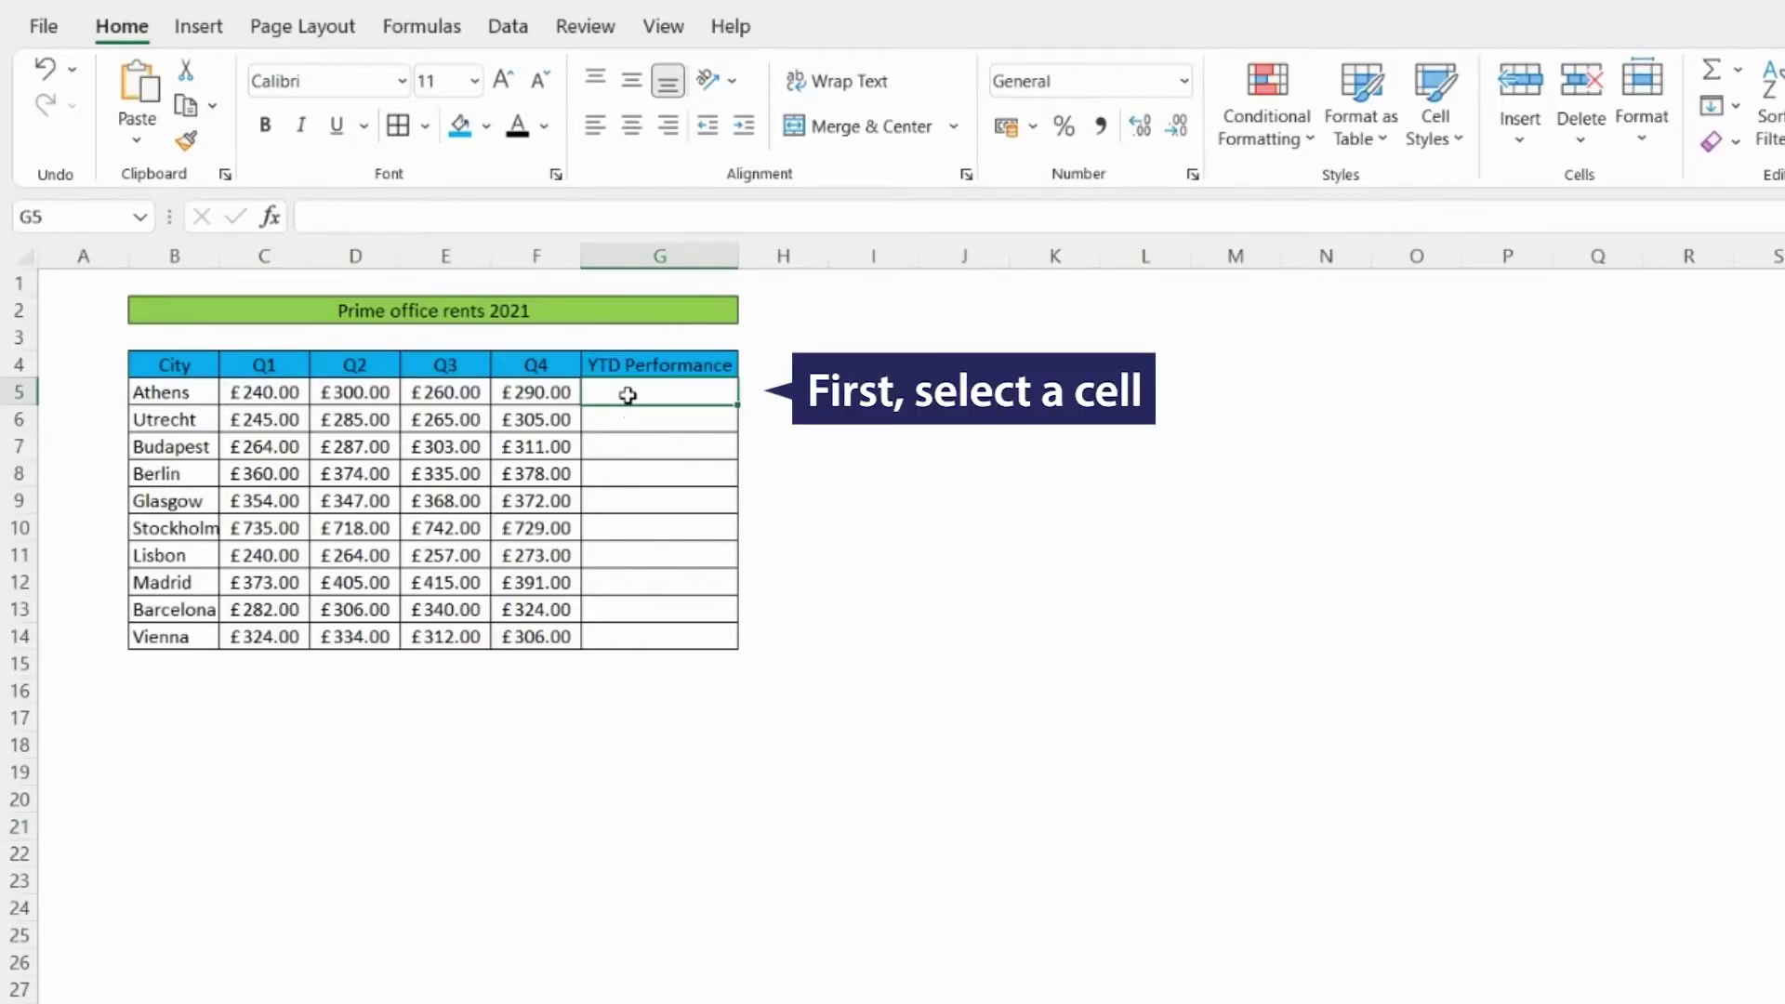
{"action": "left_click", "coordinate": [198, 26]}
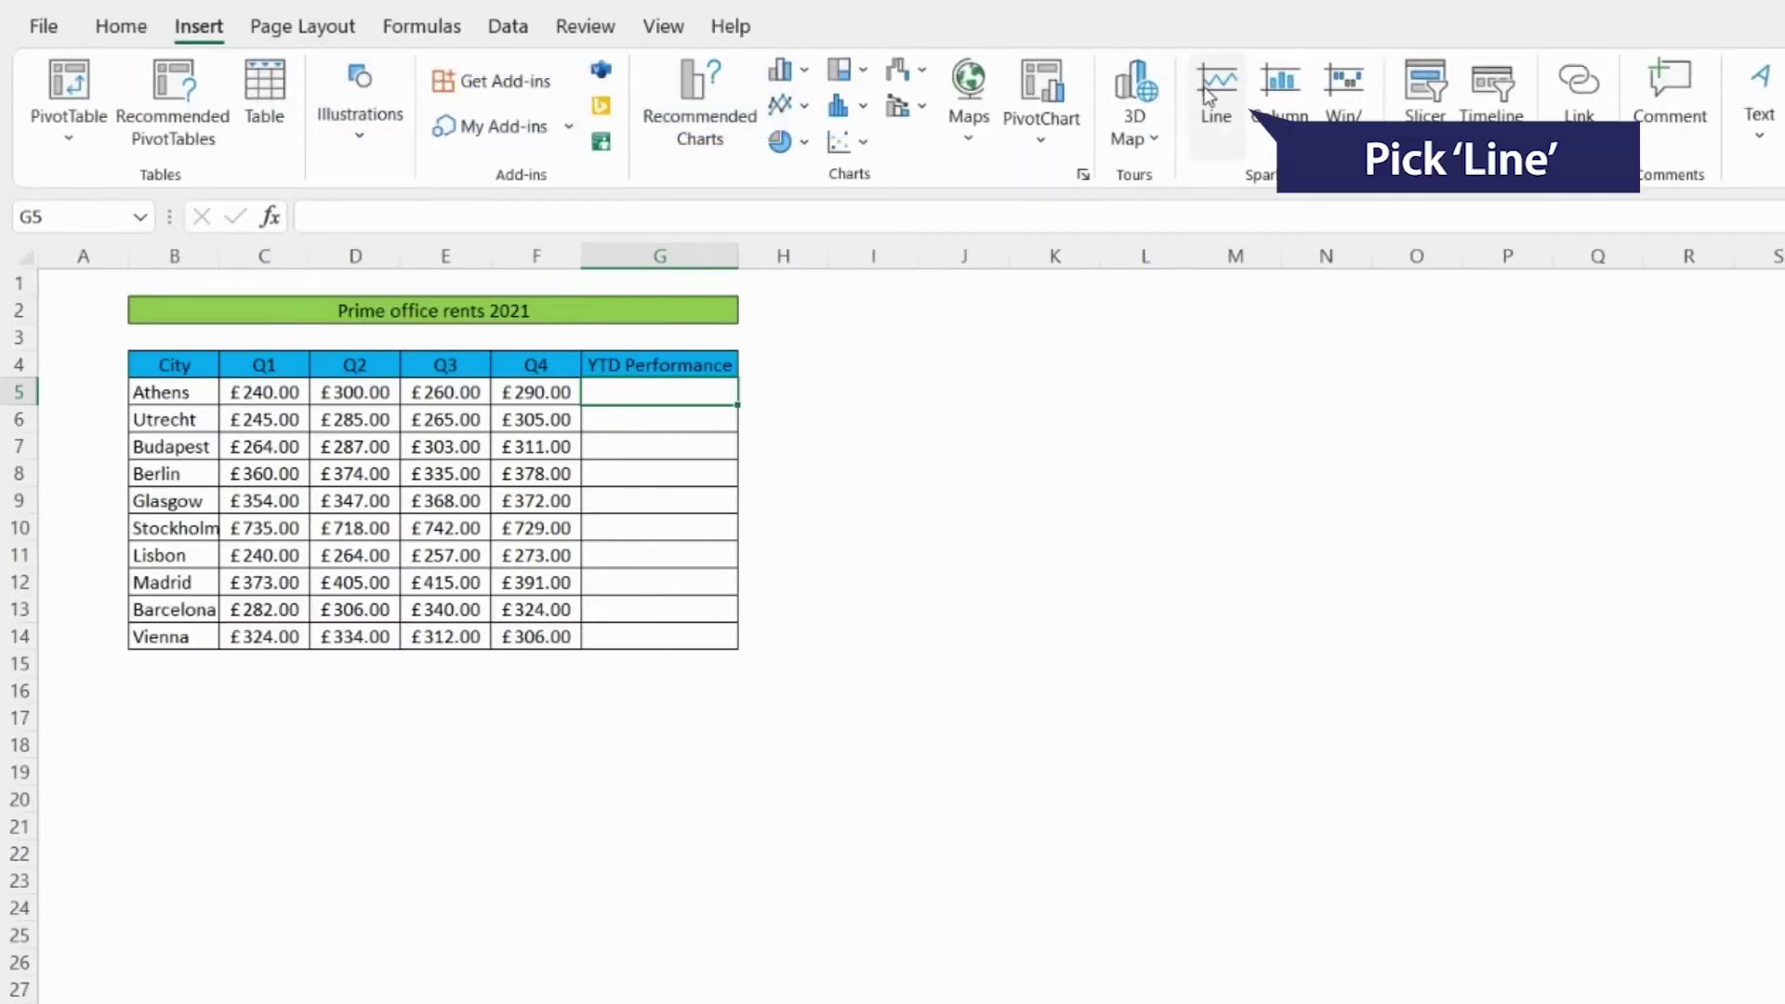
{"action": "left_click", "coordinate": [1208, 92]}
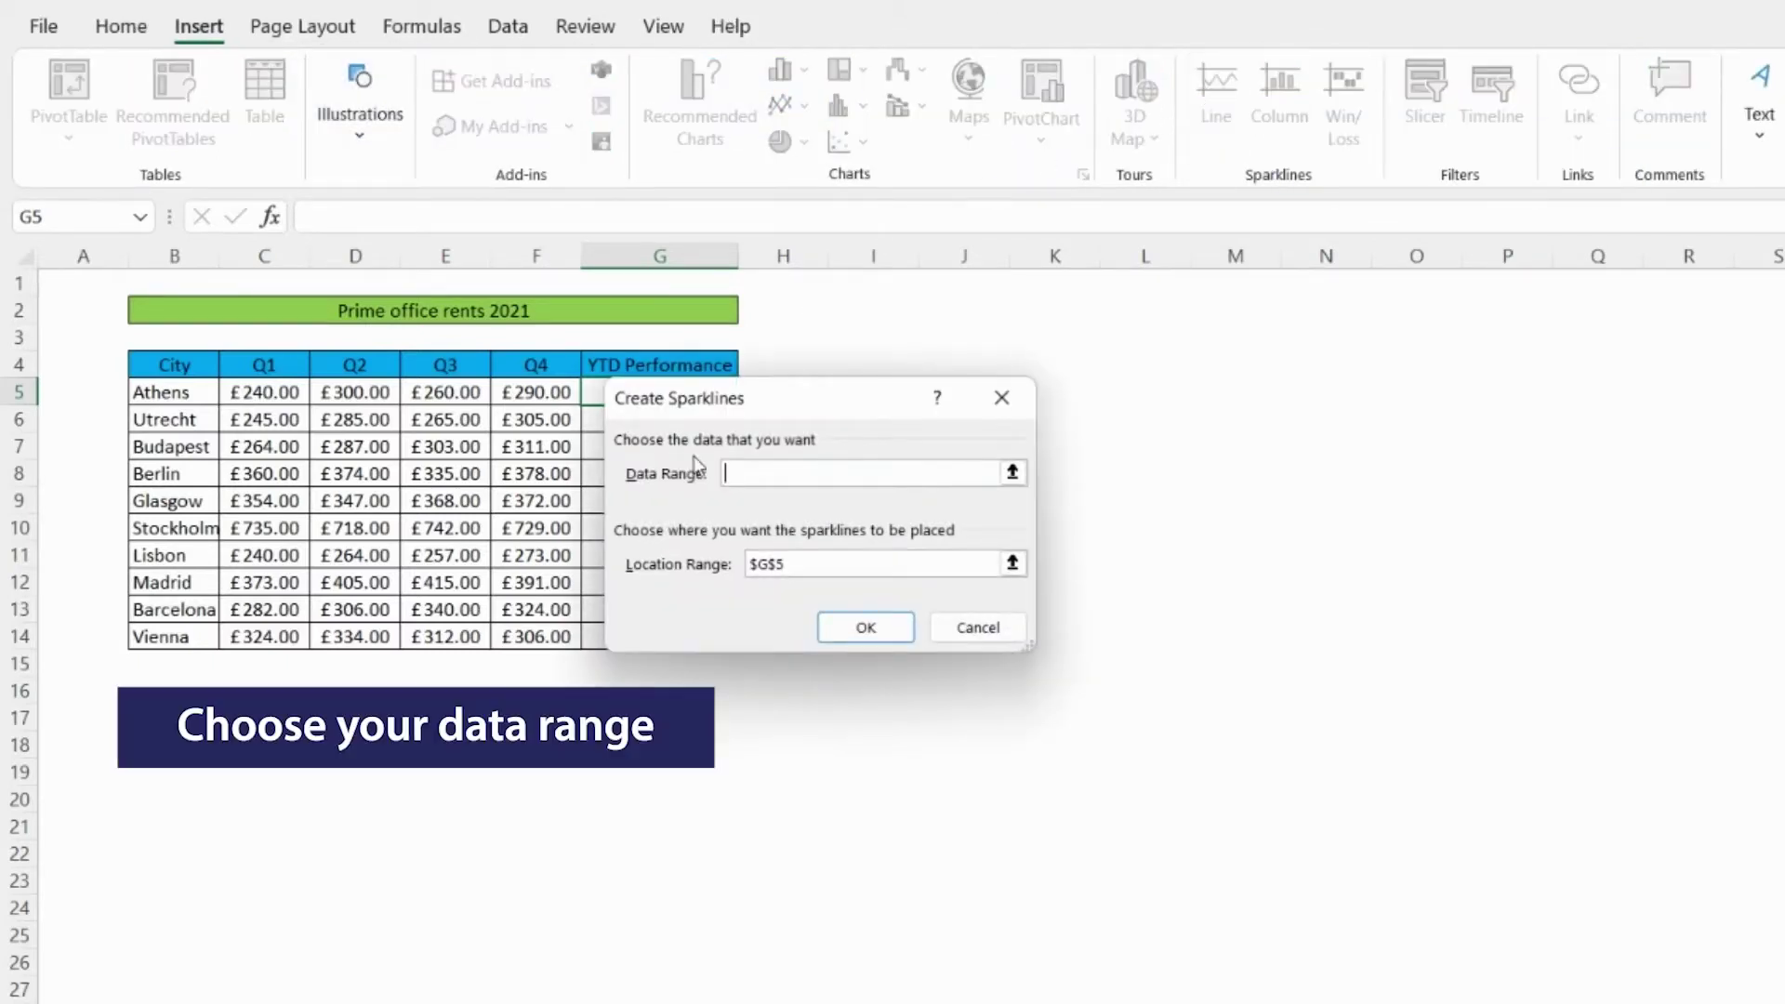
Add a line sparkline of Athens' rents C5:F5 in G5 and fill it down to G14.
{"action": "left_click", "coordinate": [262, 391]}
{"action": "left_click_drag", "start_coordinate": [262, 391], "coordinate": [536, 391]}
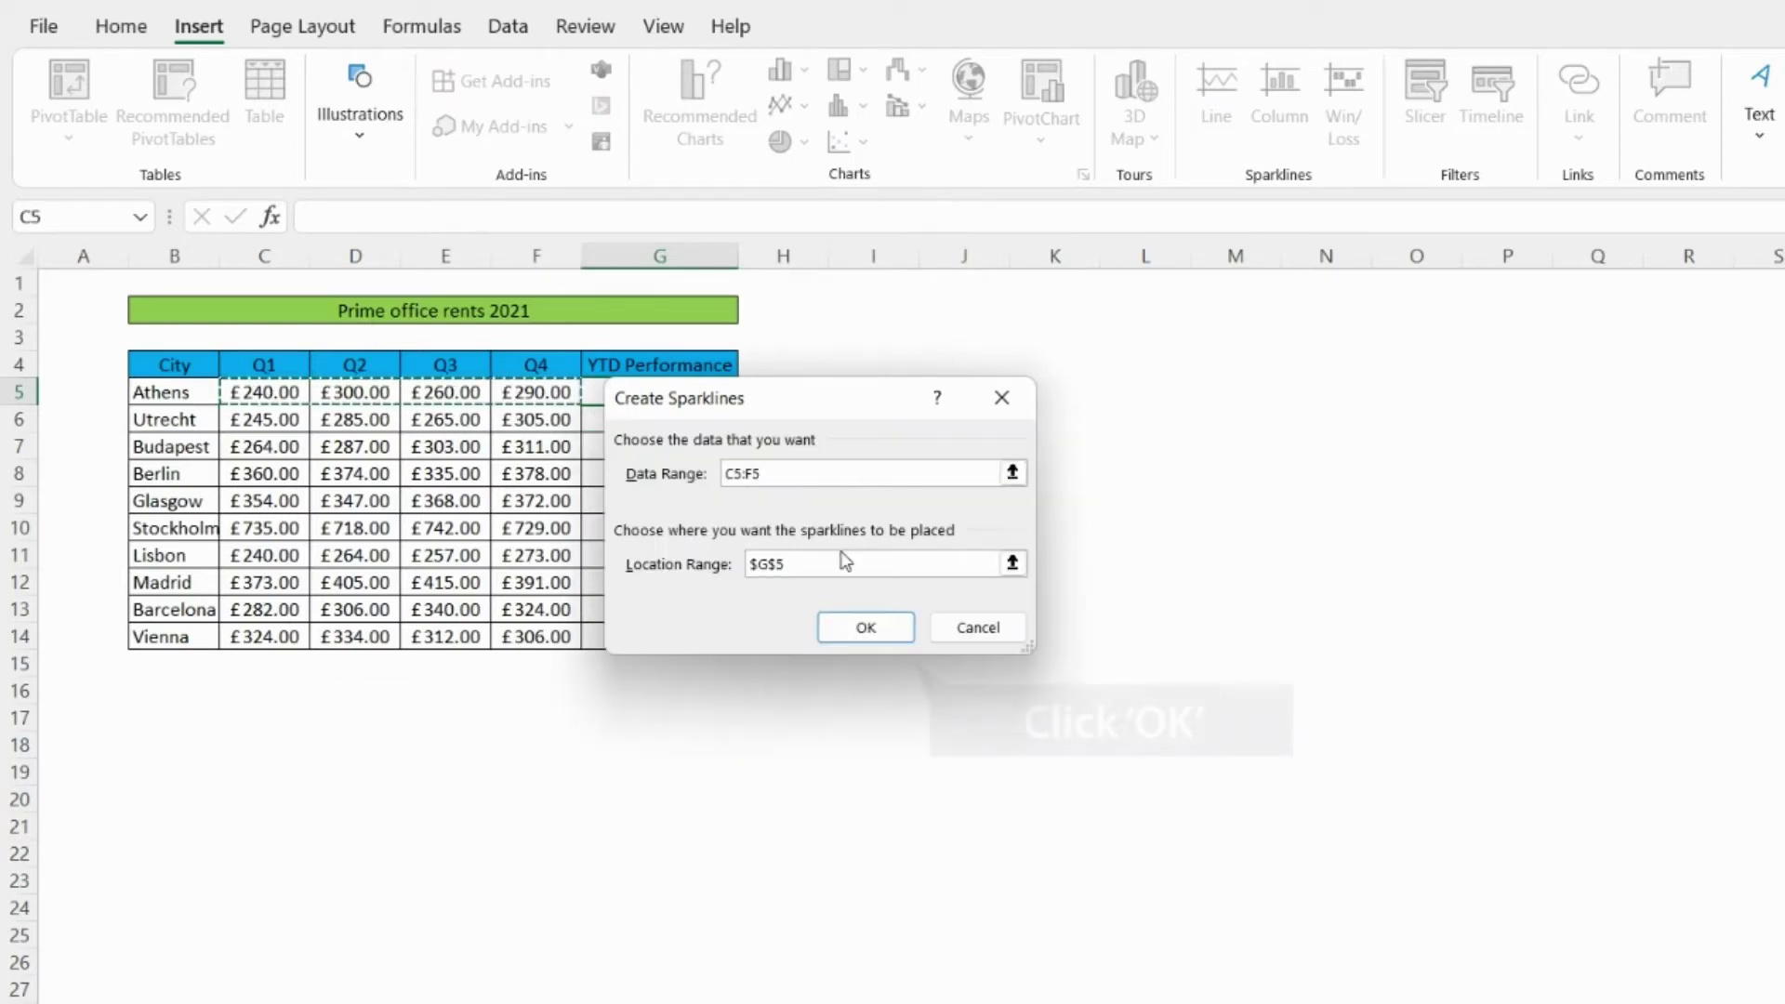
{"action": "left_click", "coordinate": [866, 628]}
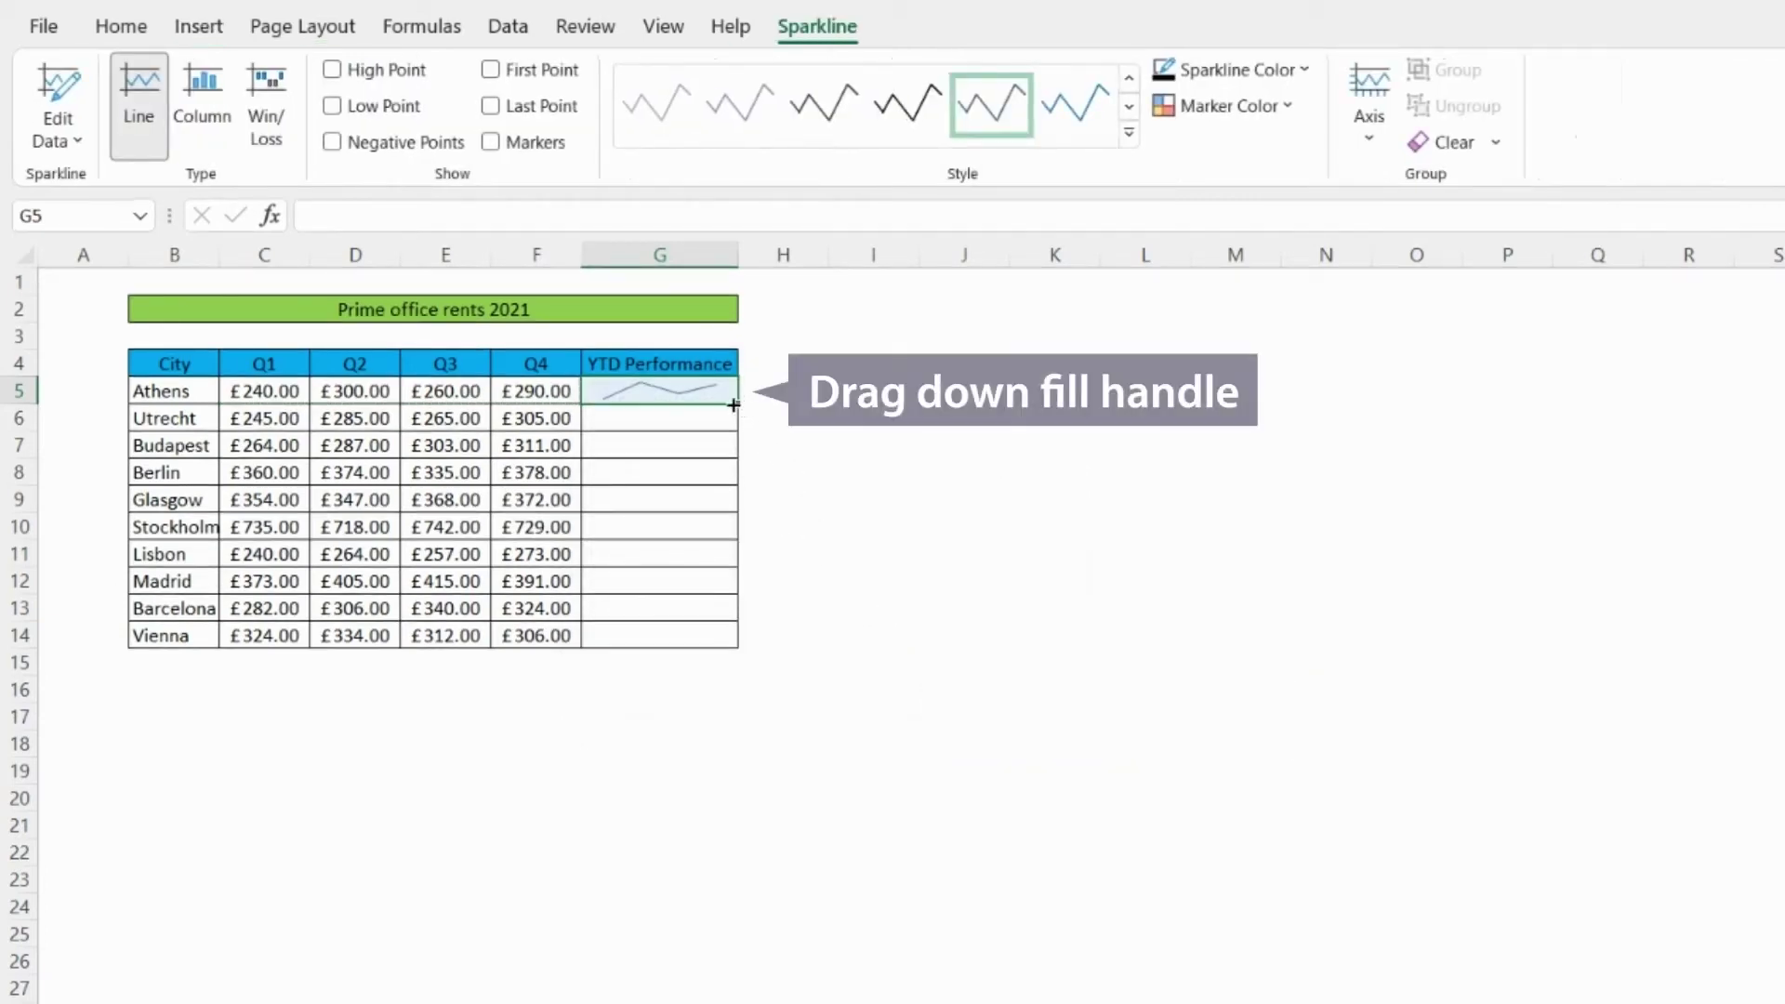
{"action": "left_click_drag", "start_coordinate": [733, 407], "coordinate": [717, 647]}
{"action": "left_click", "coordinate": [642, 792]}
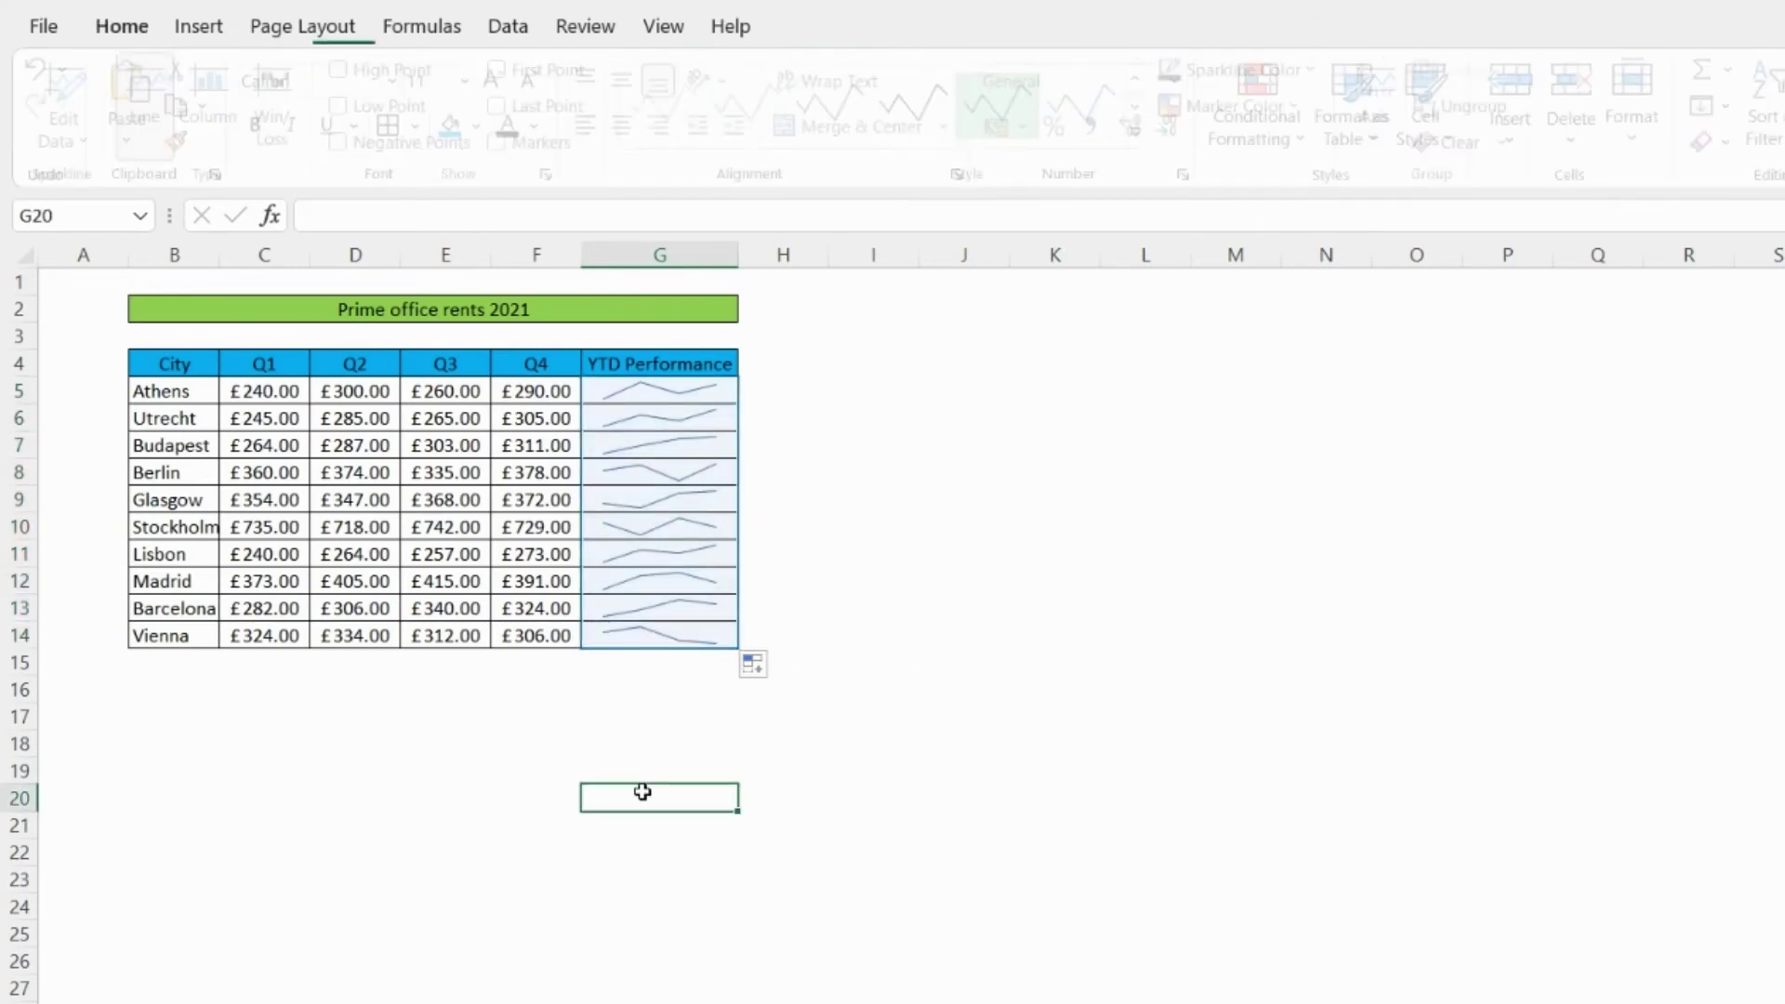